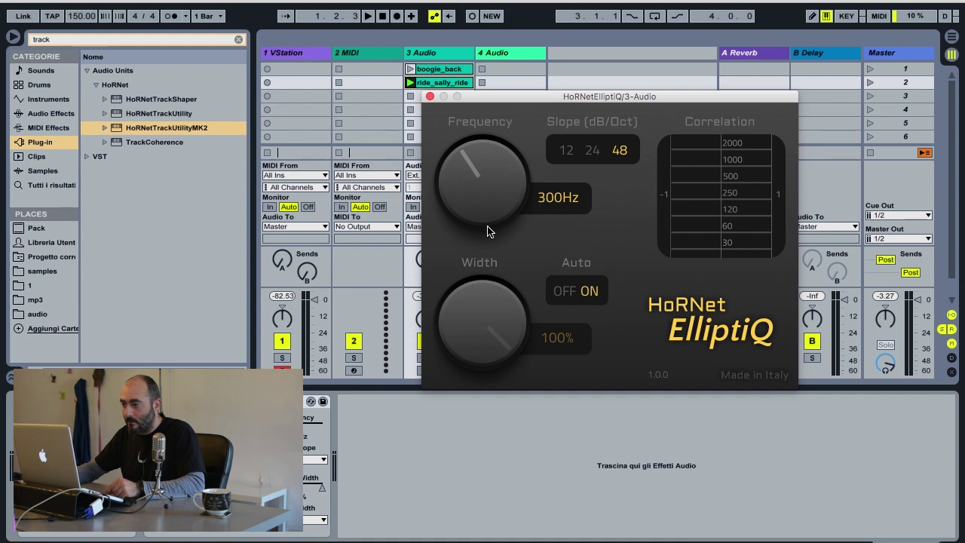
- Switch ElliptiQ's Auto width to OFF and return the manual Width knob to 100%
left_click(565, 291)
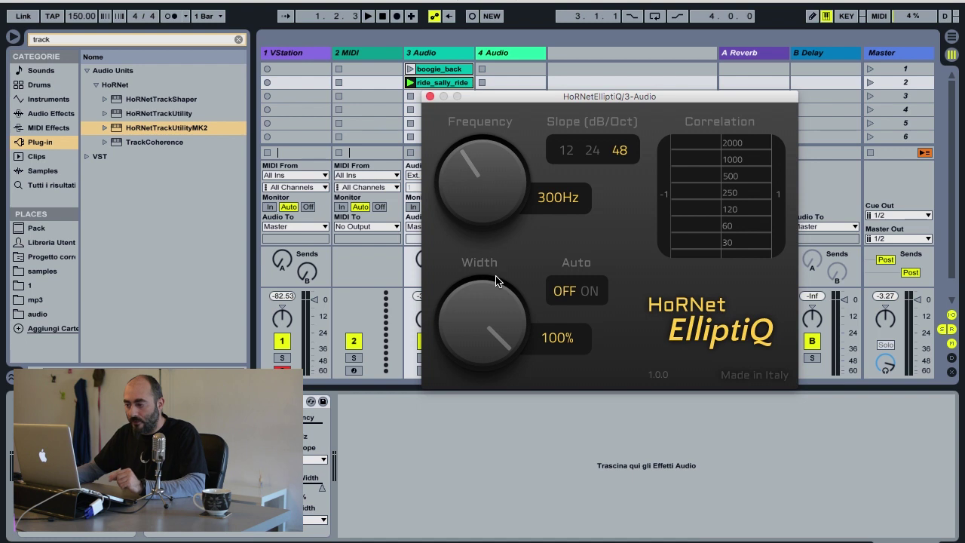
left_click_drag(494, 305, 502, 270)
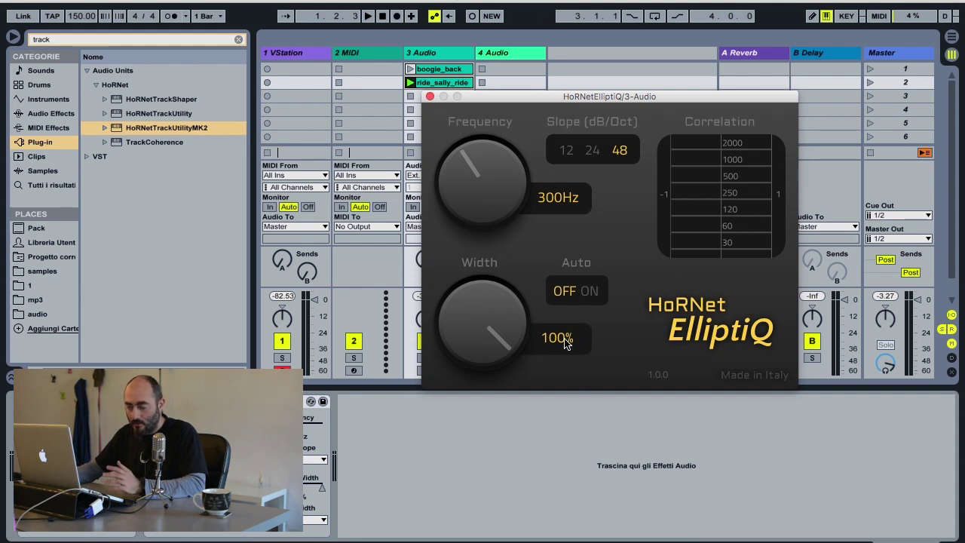
left_click_drag(516, 332, 464, 537)
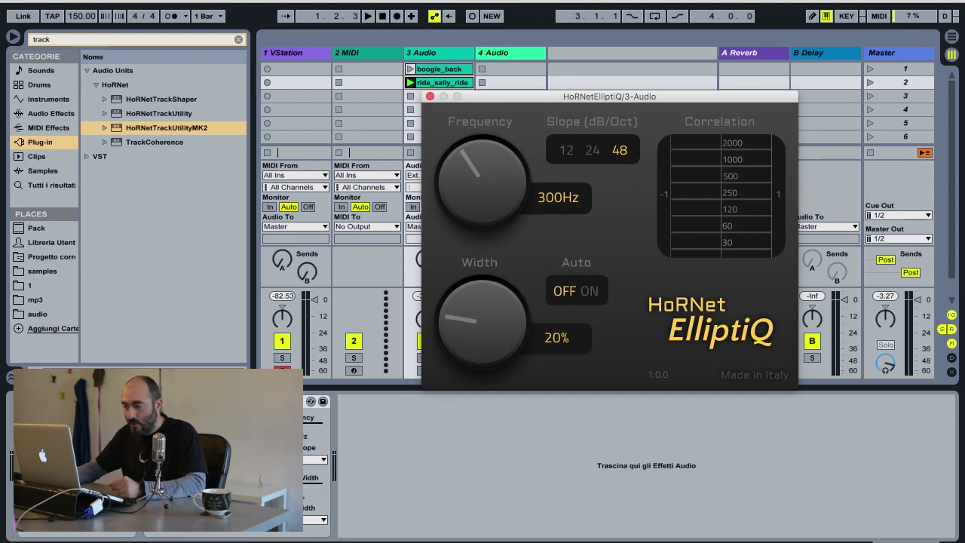
left_click_drag(479, 323, 525, 100)
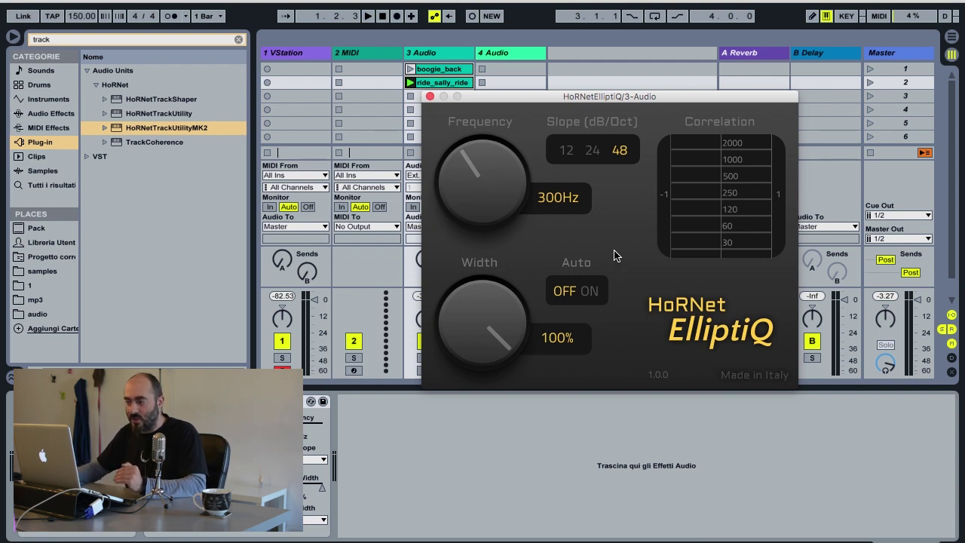
left_click(569, 154)
left_click(593, 153)
left_click(618, 154)
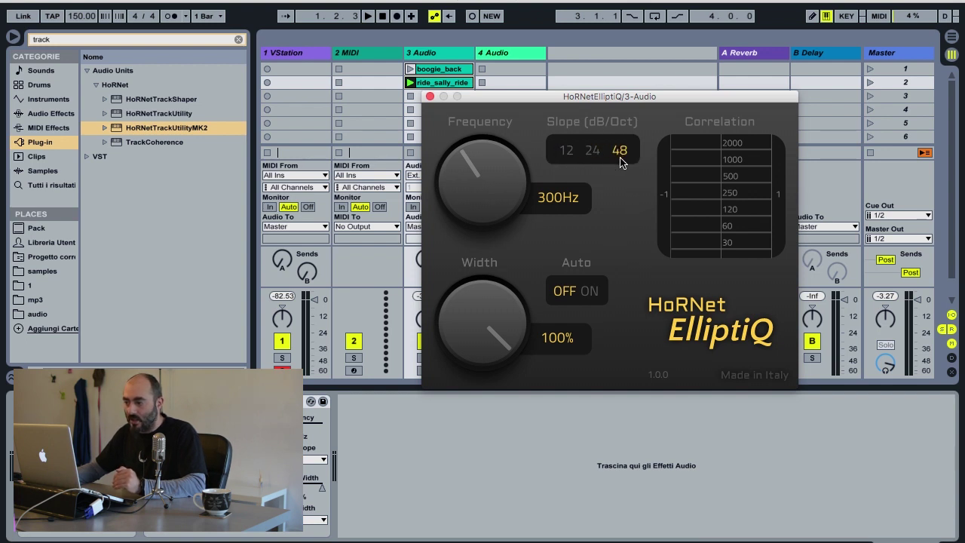
left_click(595, 155)
left_click(569, 154)
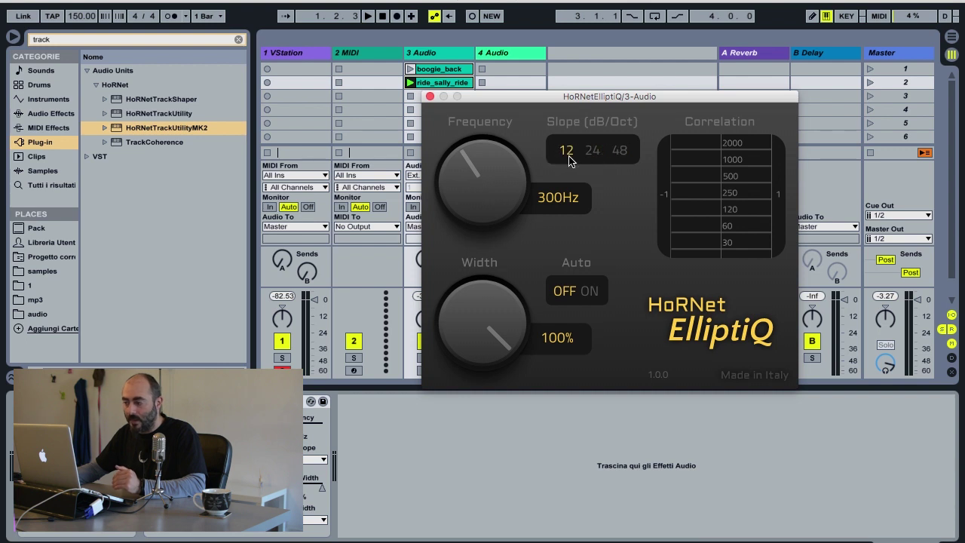
left_click(593, 155)
left_click(617, 157)
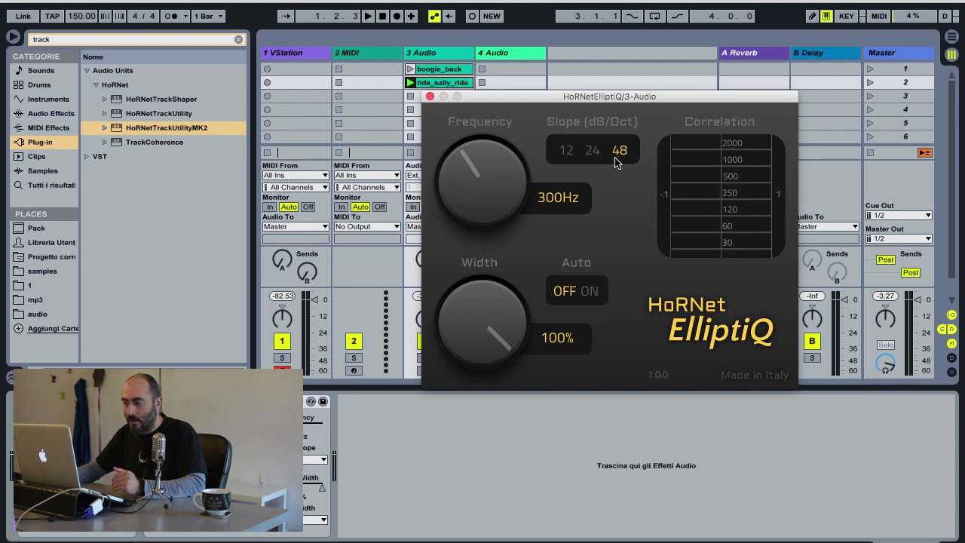
left_click(570, 153)
left_click(593, 154)
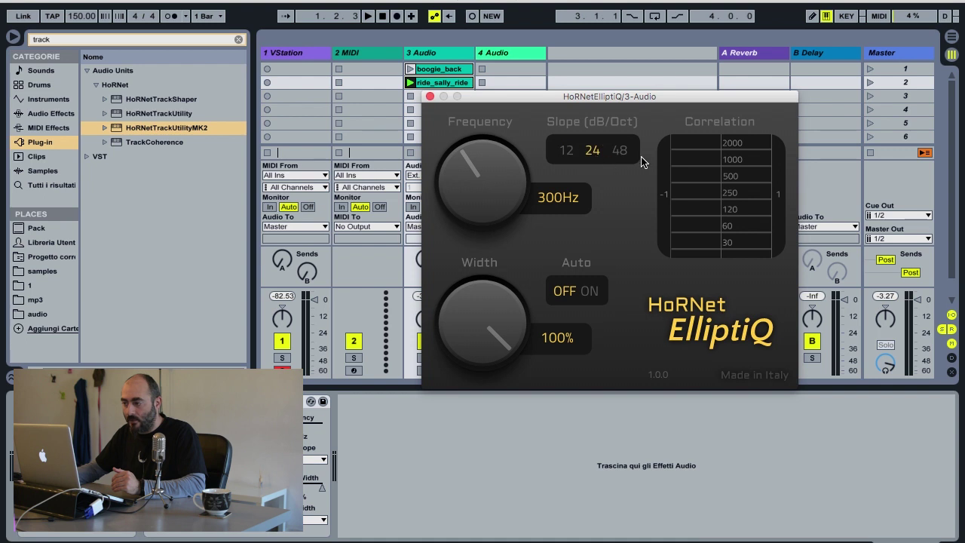
left_click(626, 154)
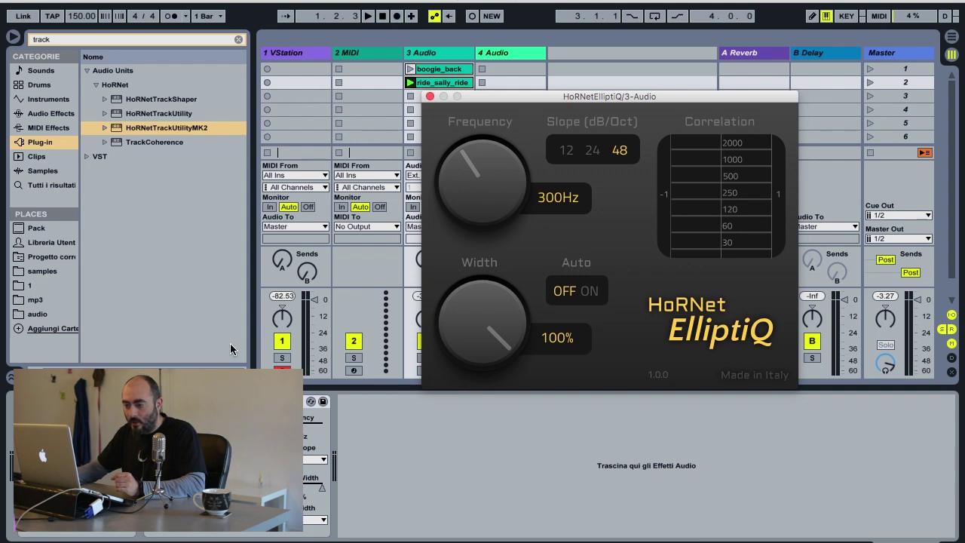
mouse_move(490, 99)
left_mouse_down()
mouse_move(483, 110)
mouse_move(490, 98)
left_mouse_up()
left_click(455, 83)
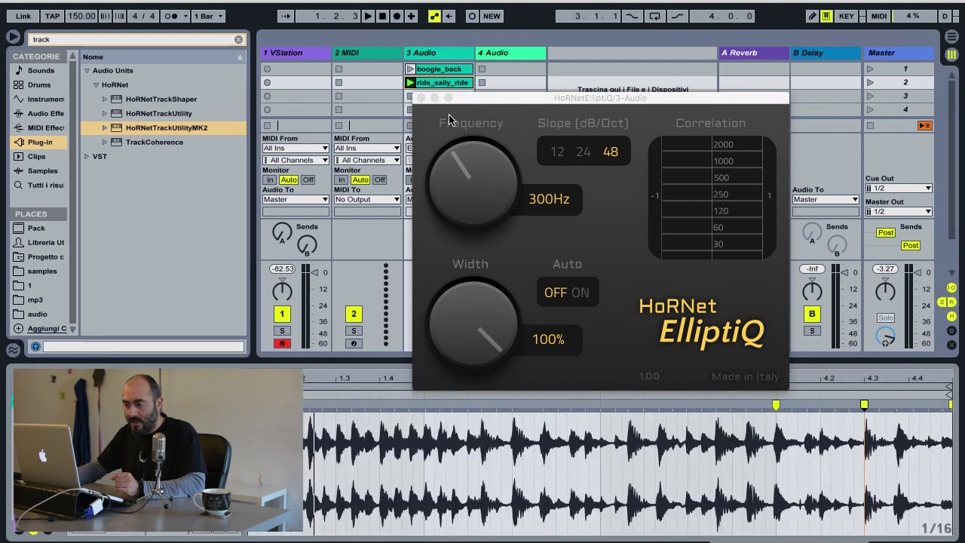
left_click(438, 69)
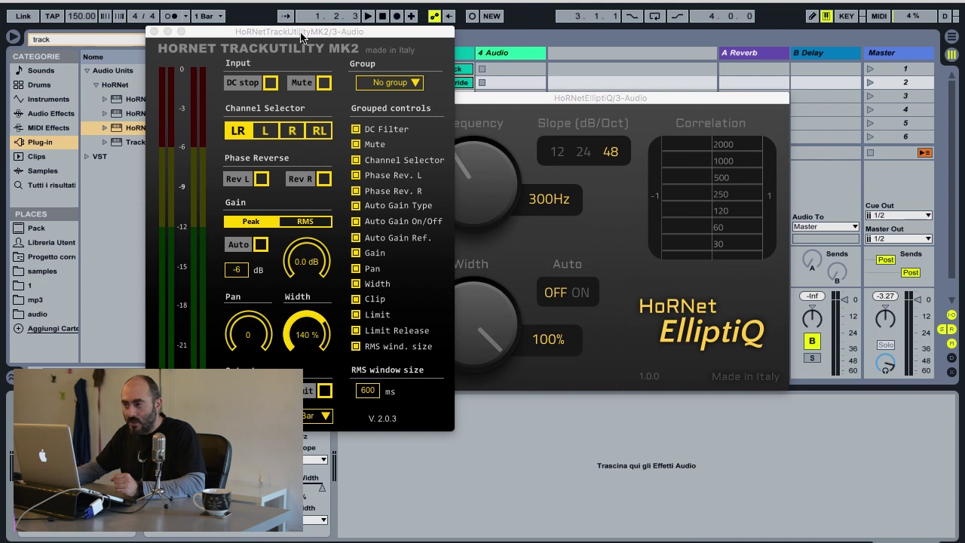
left_click_drag(304, 33, 710, 66)
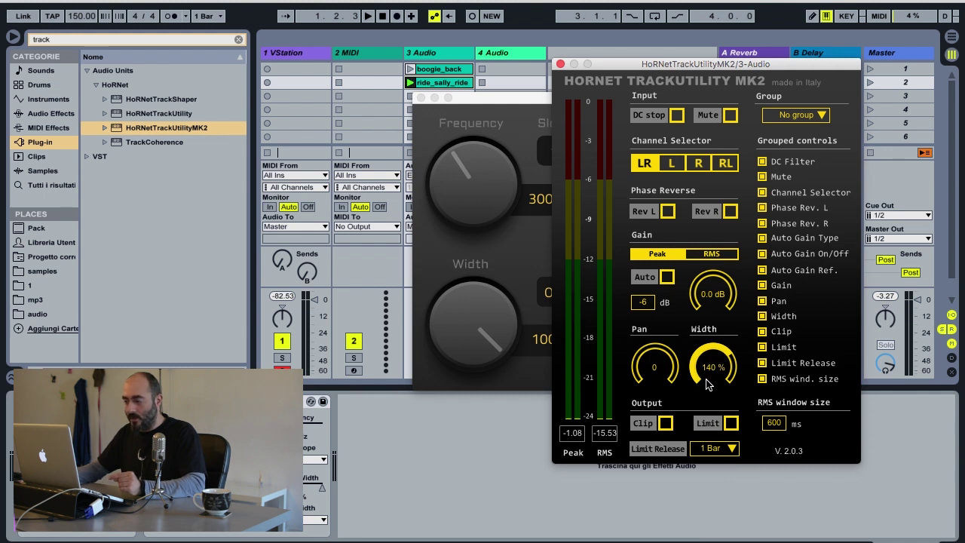
left_click(562, 67)
left_click_drag(546, 97, 543, 112)
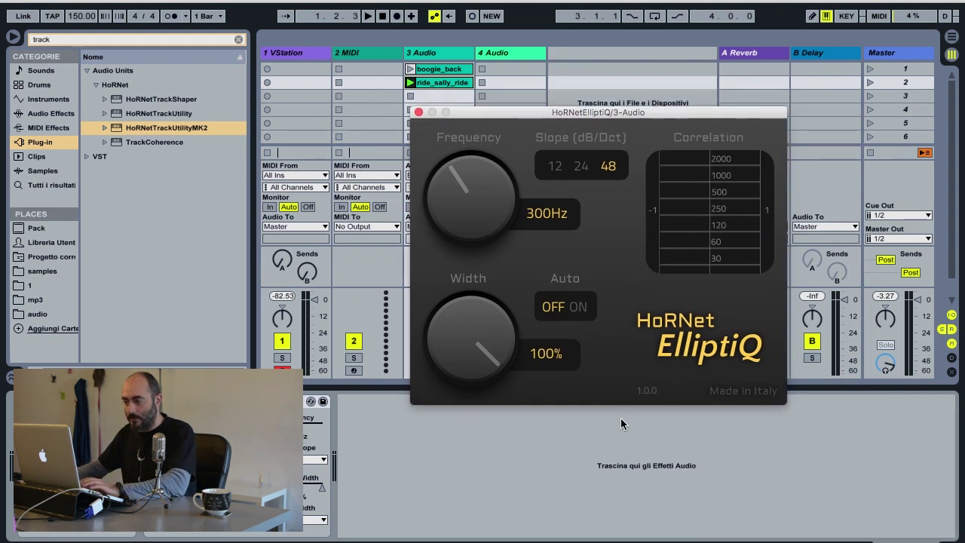
- Play and stop the track, then choose the 12 dB/Oct crossover slope
key("space")
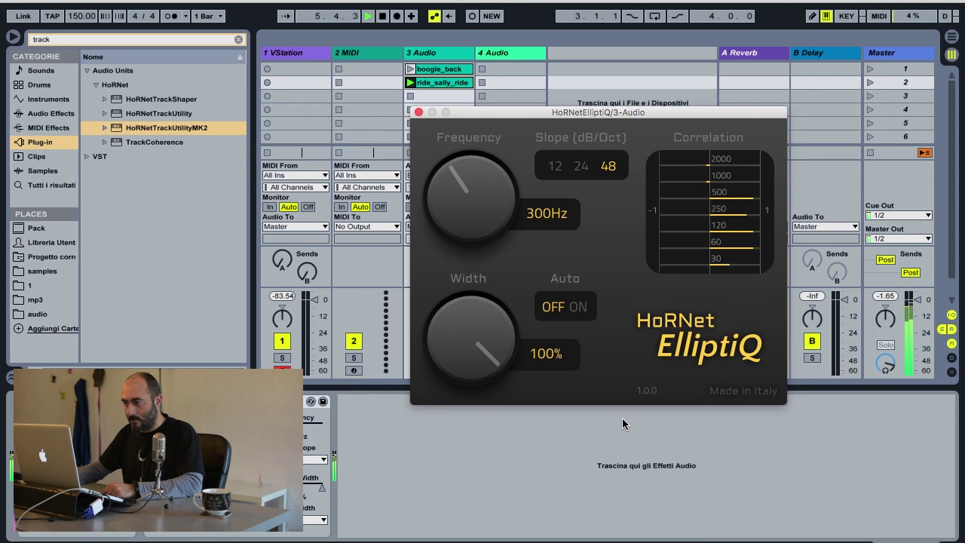
key("space")
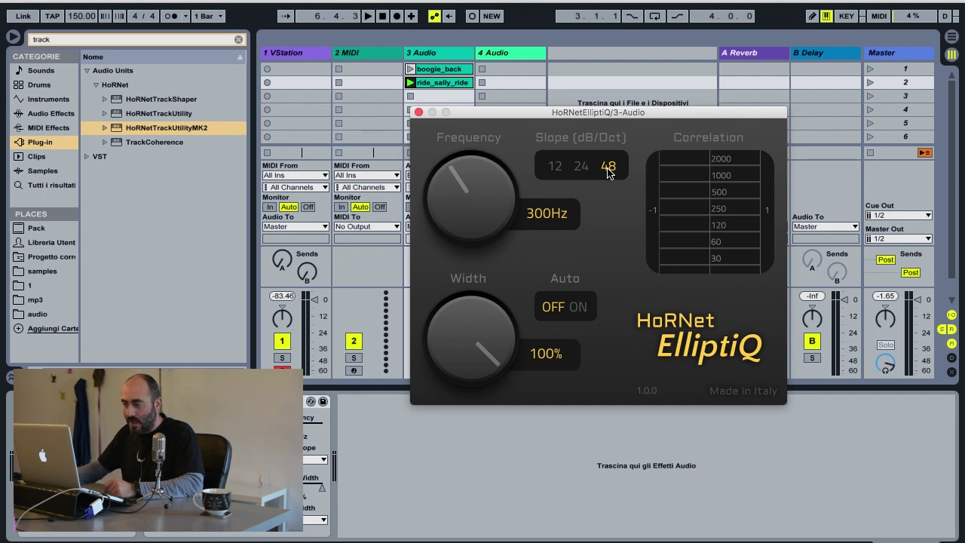
left_click(557, 174)
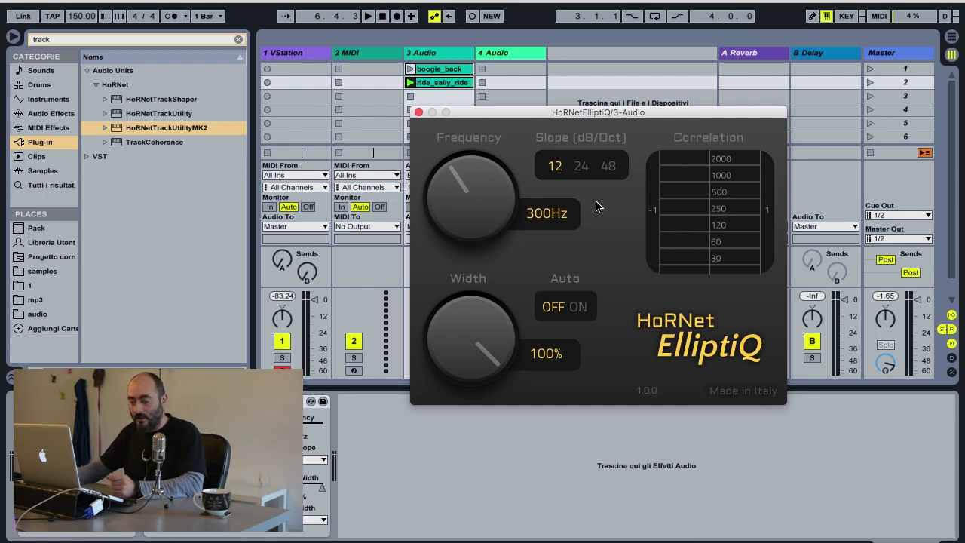
- Start playback and raise ElliptiQ's crossover frequency from 300Hz to about 1259Hz
left_click_drag(487, 220, 475, 168)
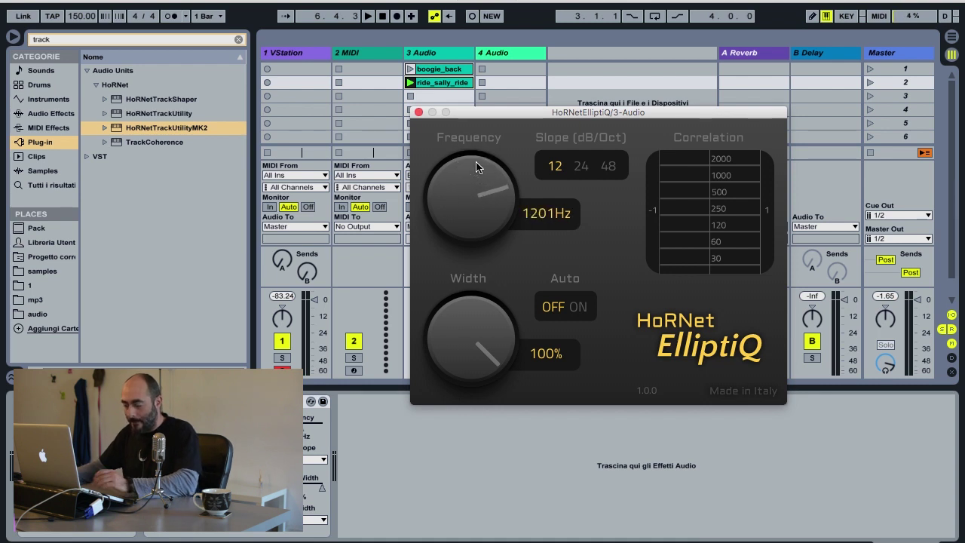
left_click(503, 423)
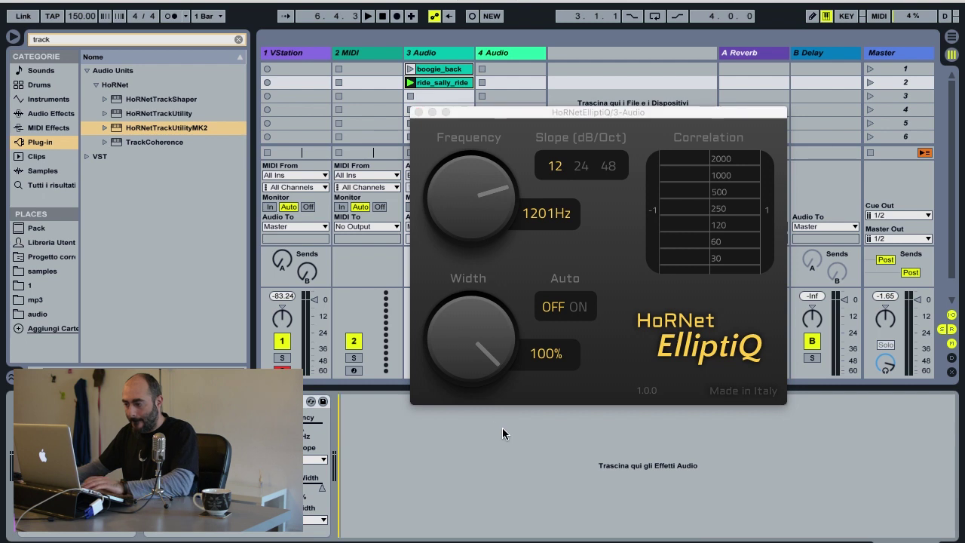
key("space")
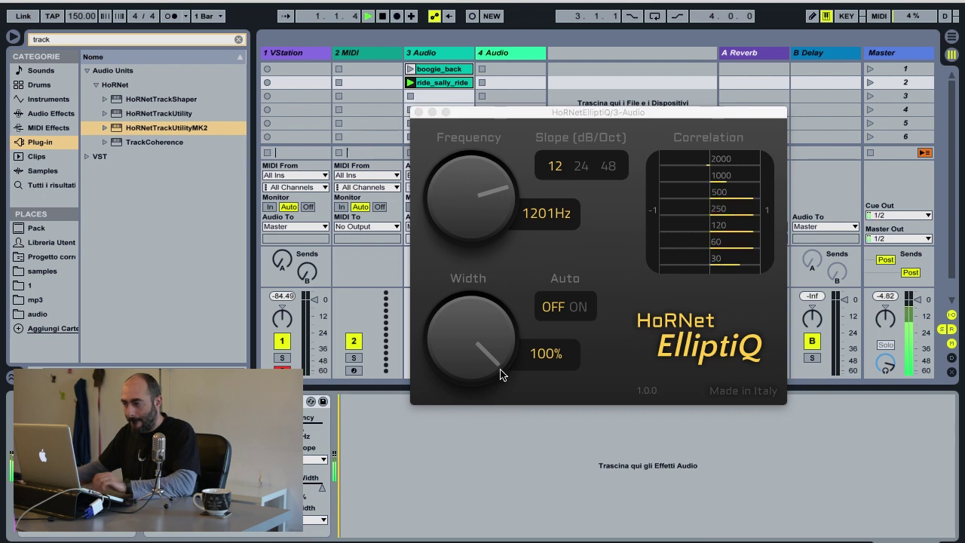
left_click(464, 230)
left_click_drag(463, 230, 464, 221)
- Narrow the stereo width from 100% down to 26%
left_click_drag(456, 328, 455, 473)
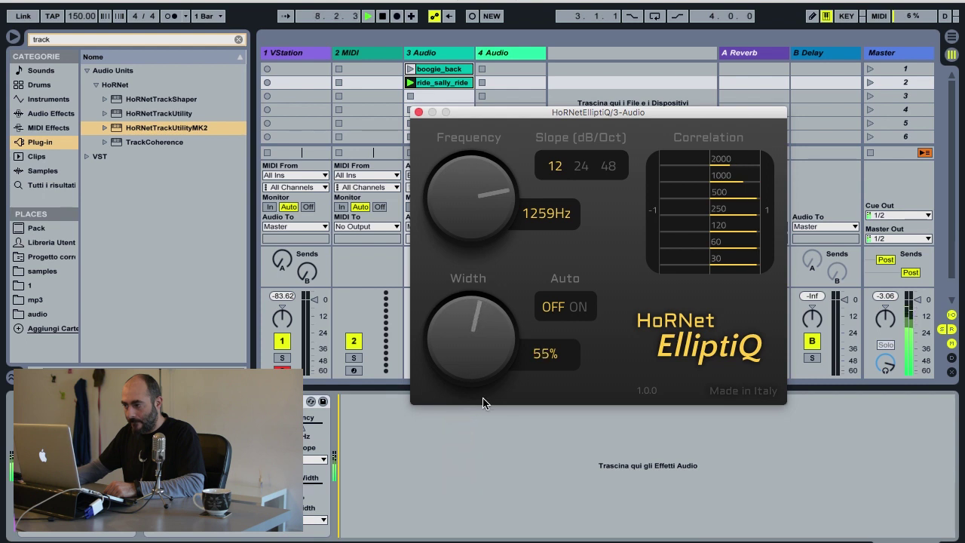
left_click_drag(472, 360, 468, 434)
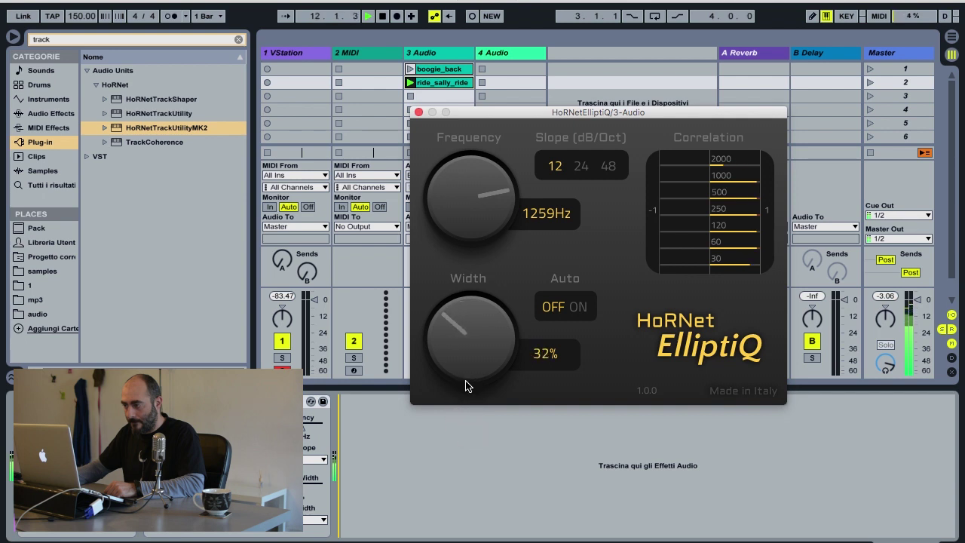
left_click_drag(466, 364, 460, 381)
- Set the crossover to 1665Hz and the width to 40%, then stop playback
left_click_drag(460, 239, 463, 202)
left_click_drag(464, 202, 457, 201)
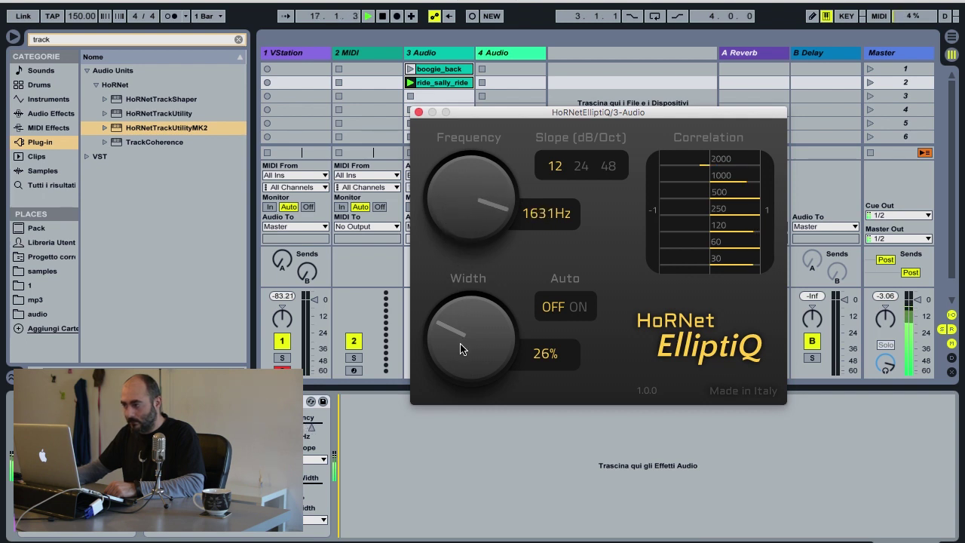
left_click_drag(462, 352, 463, 304)
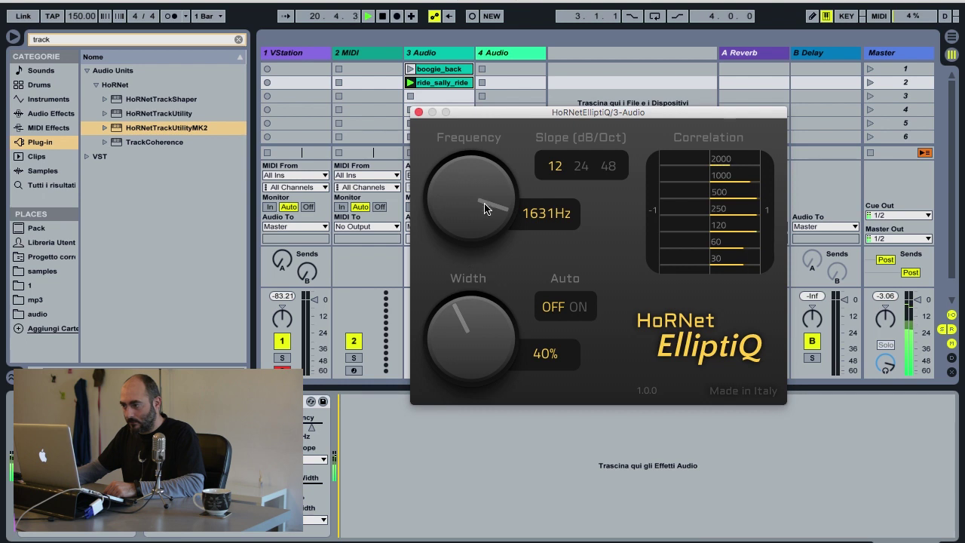
left_click_drag(486, 203, 484, 208)
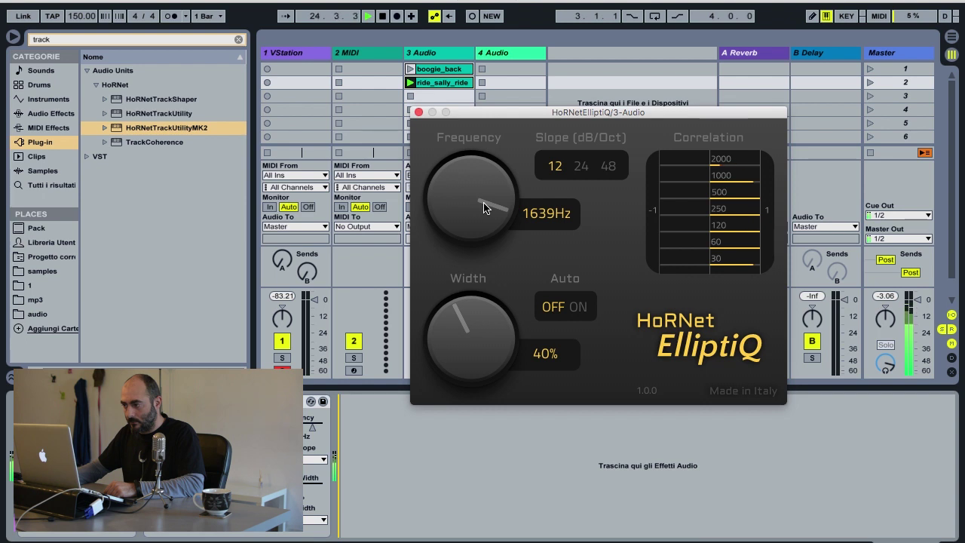
left_click_drag(484, 209, 486, 203)
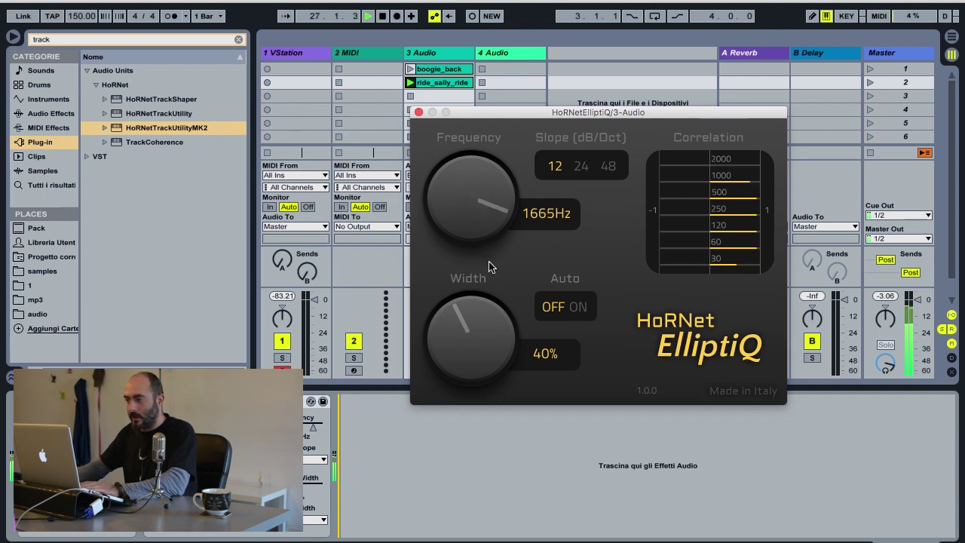
key("space")
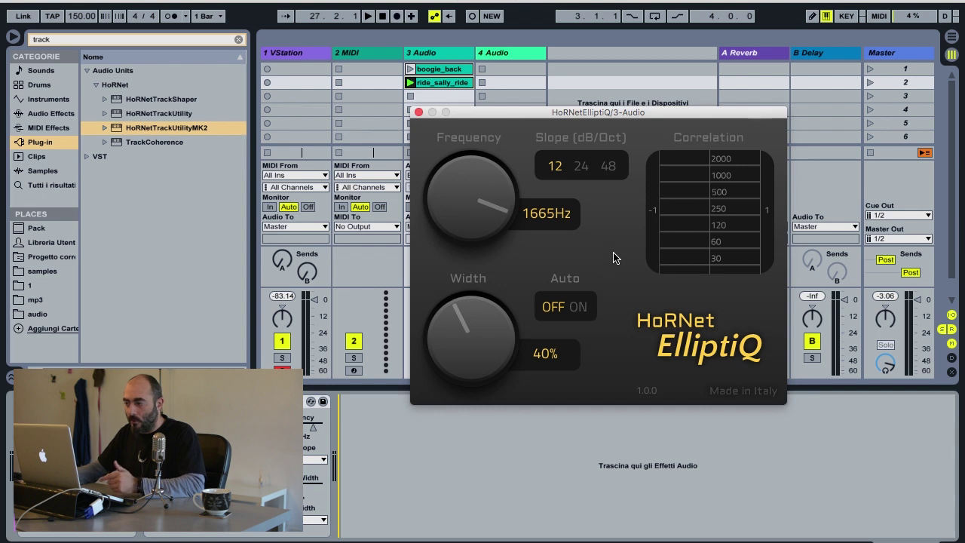
left_click(609, 168)
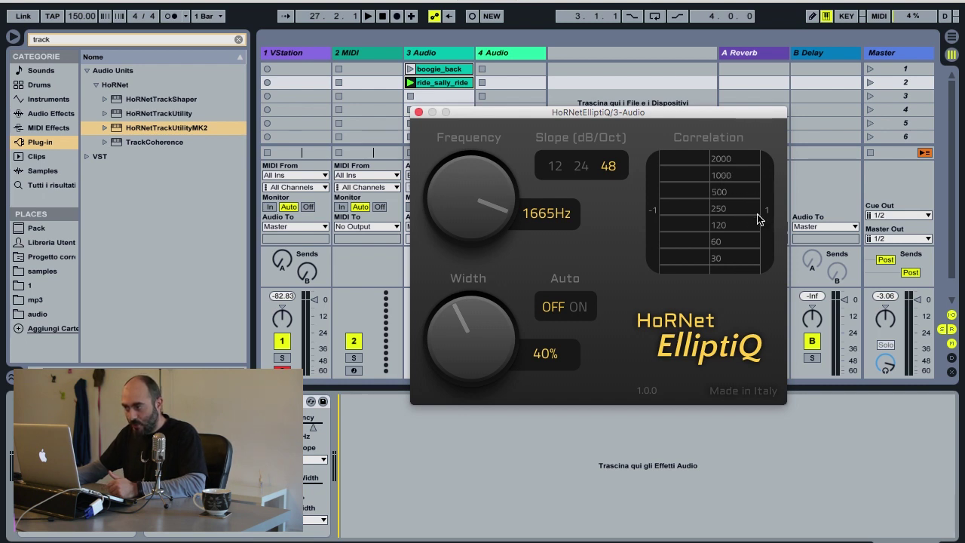
left_click(581, 441)
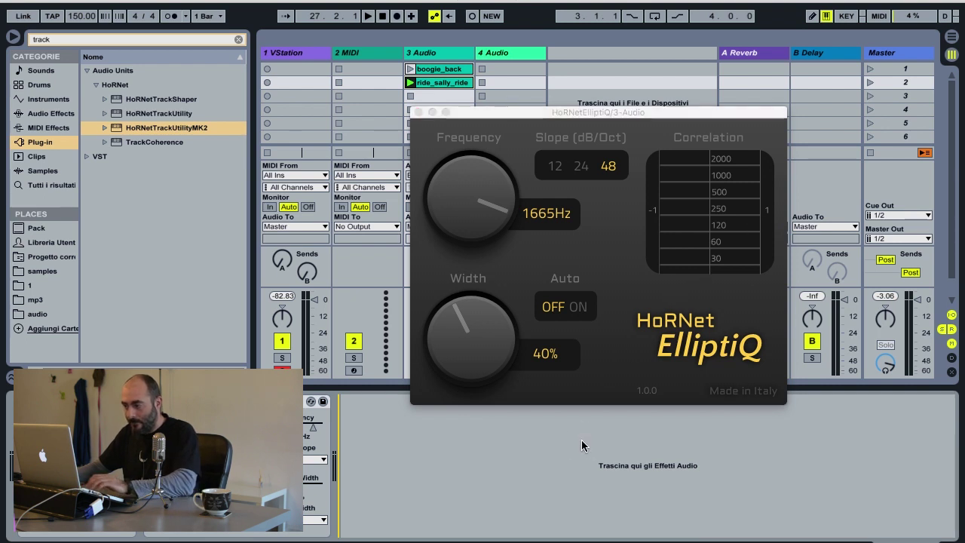
key("space")
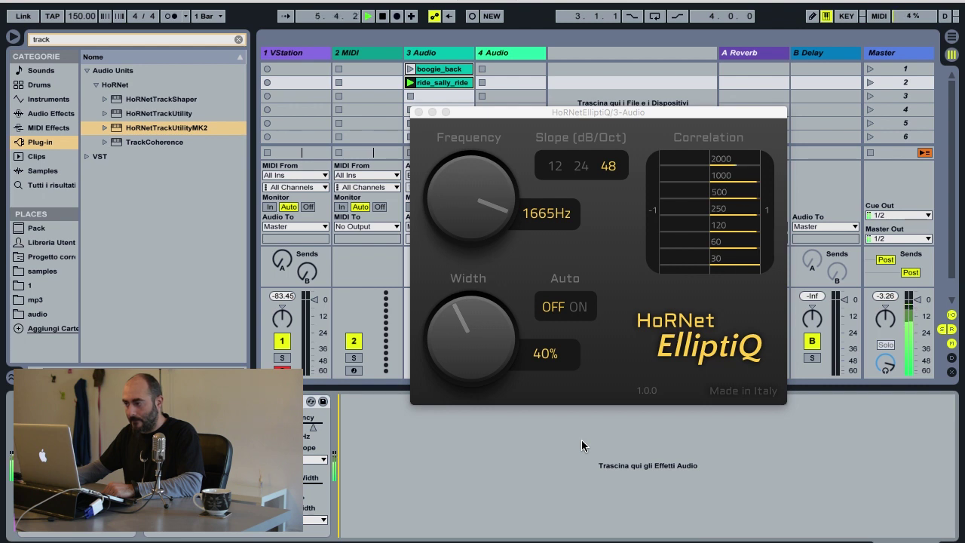
key("space")
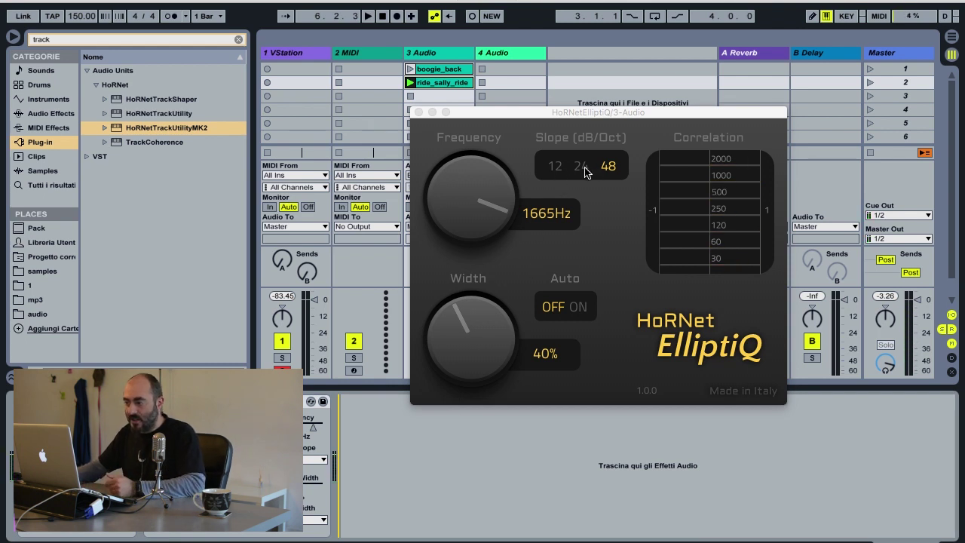
left_click(554, 167)
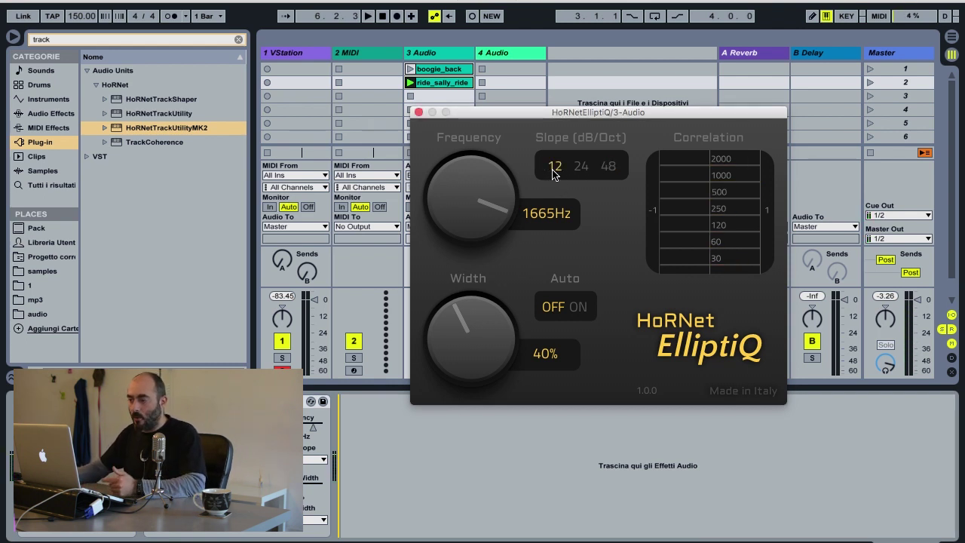
left_click(582, 168)
left_click(608, 166)
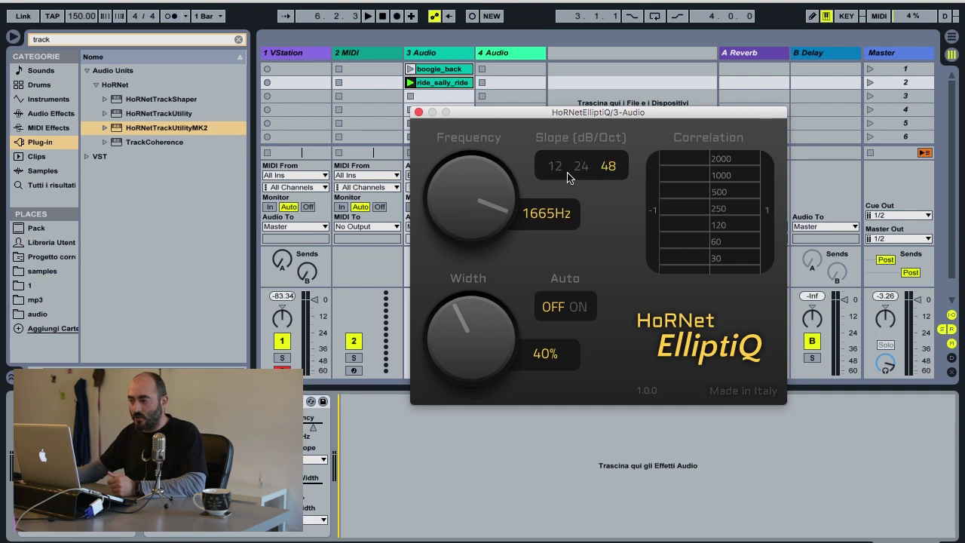
left_click(556, 166)
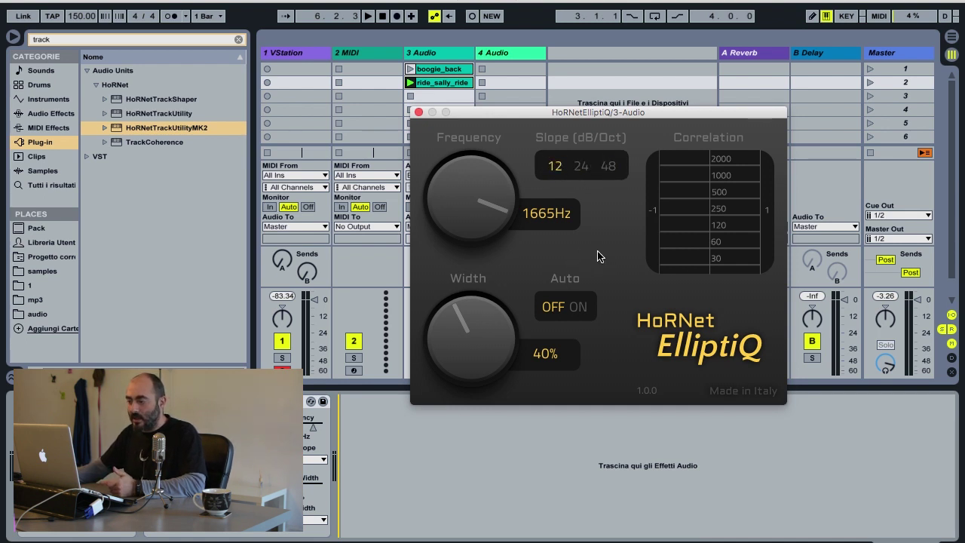
- Turn Auto width ON and fine-tune the crossover to about 1041Hz while the track plays
left_click(584, 308)
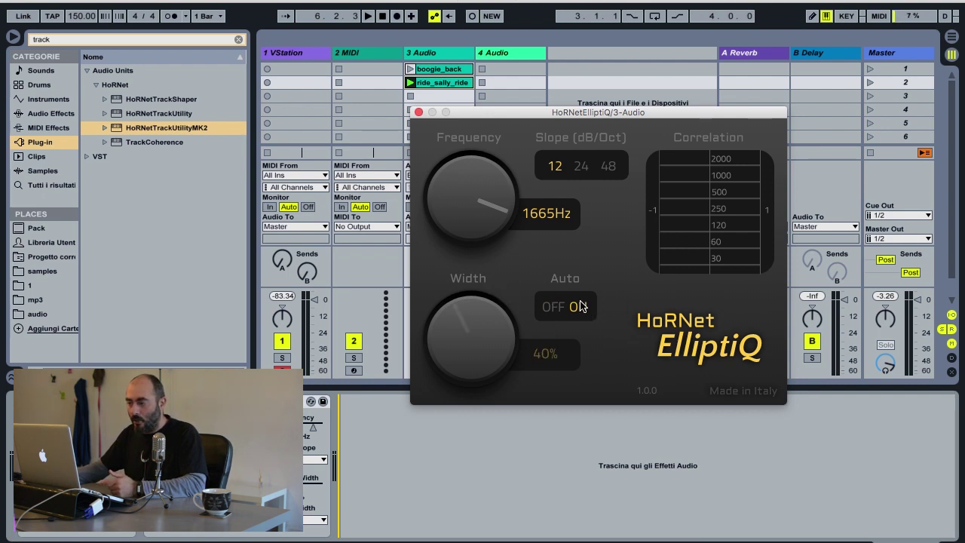
left_click_drag(483, 188, 464, 240)
mouse_move(452, 205)
left_mouse_down()
mouse_move(459, 220)
mouse_move(470, 213)
left_mouse_up()
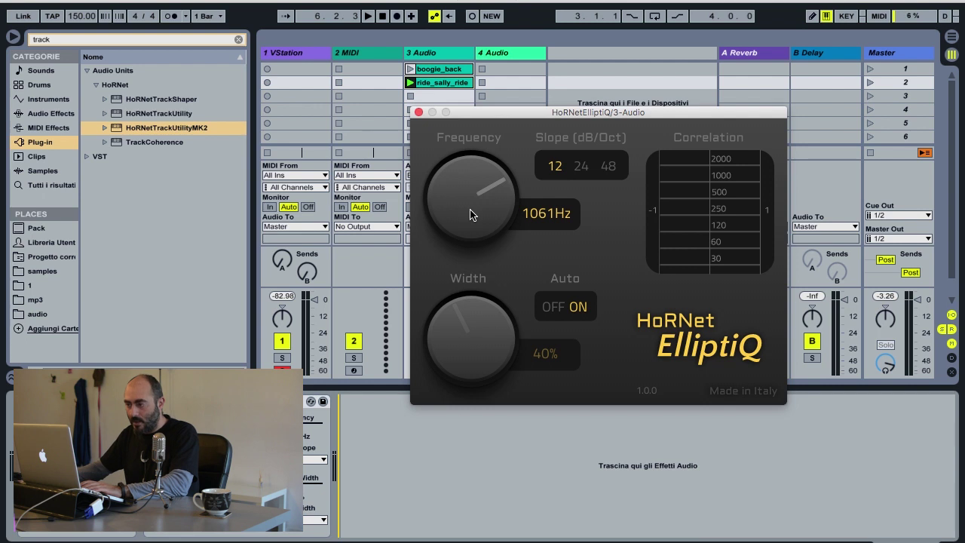
key("space")
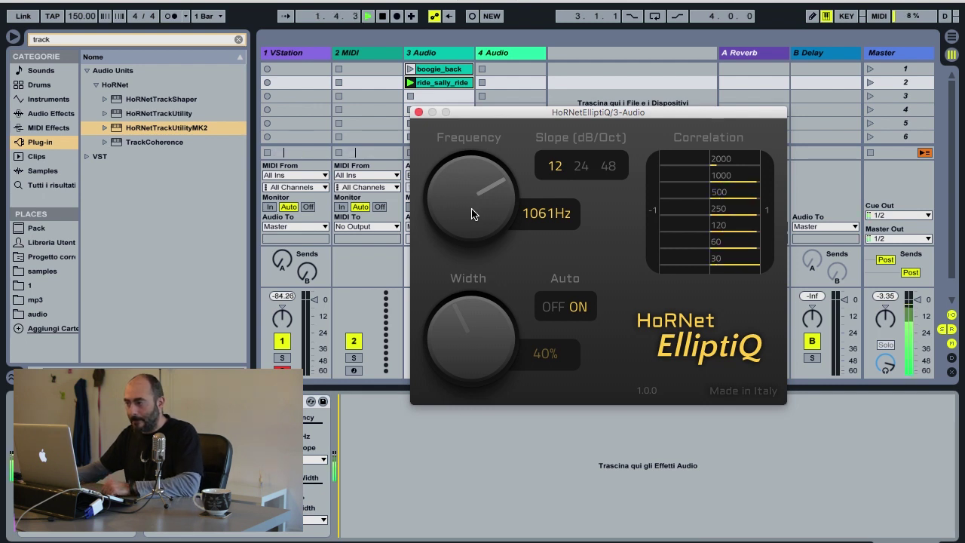
mouse_move(474, 212)
left_mouse_down()
mouse_move(470, 223)
mouse_move(474, 215)
left_mouse_up()
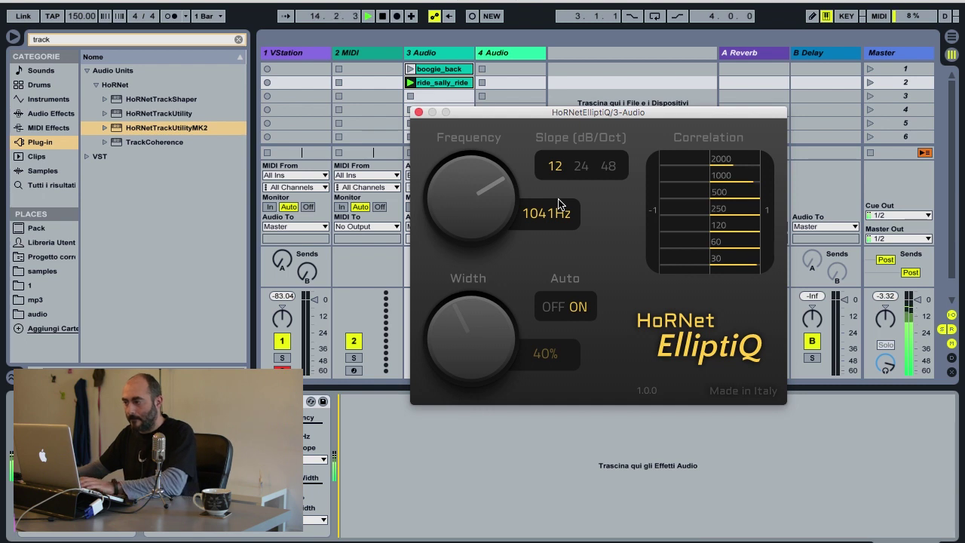
key("space")
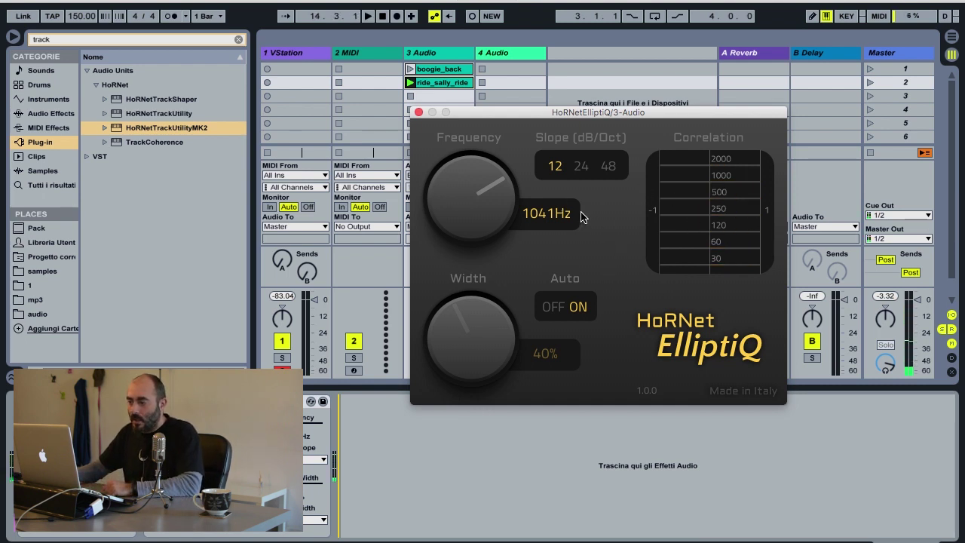